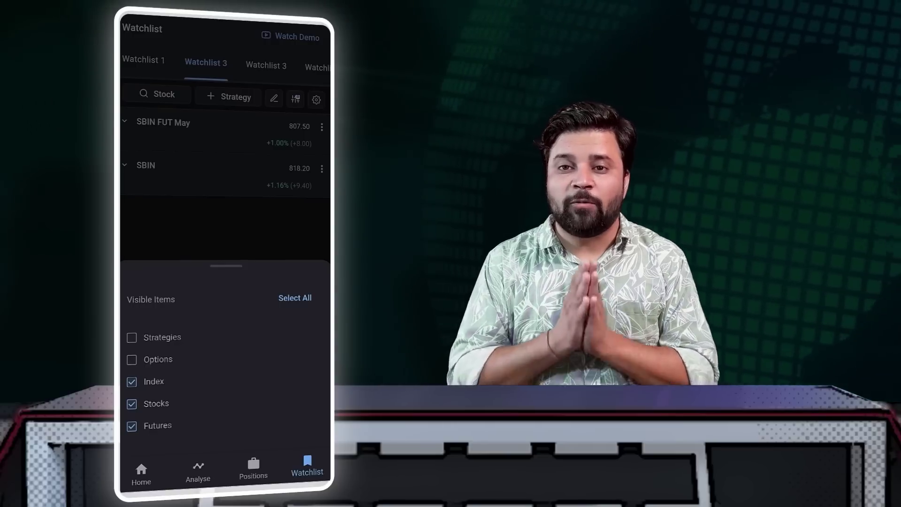
# Step: Close the filter sheet, then edit Watchlist 3 to drag SBIN above SBIN FUT May
pyautogui.click(236, 235)
pyautogui.click(274, 98)
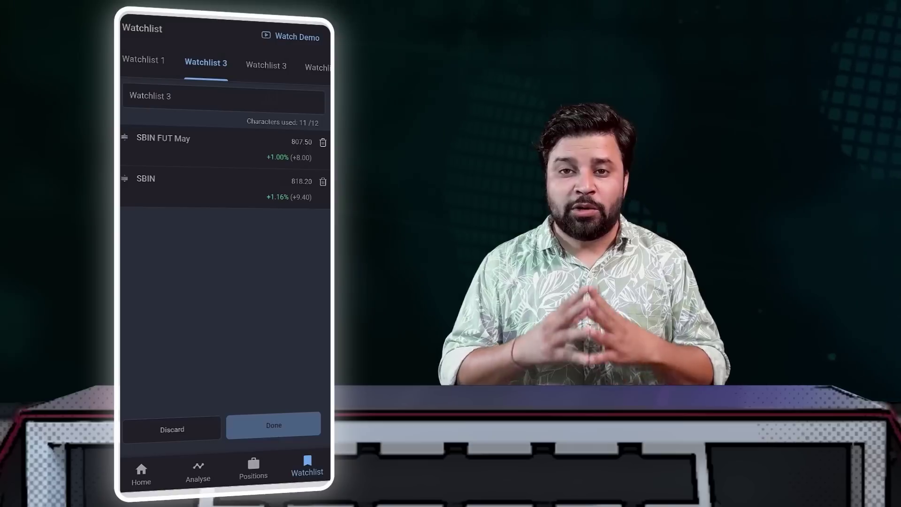
pyautogui.moveTo(125, 179); pyautogui.dragTo(125, 139)
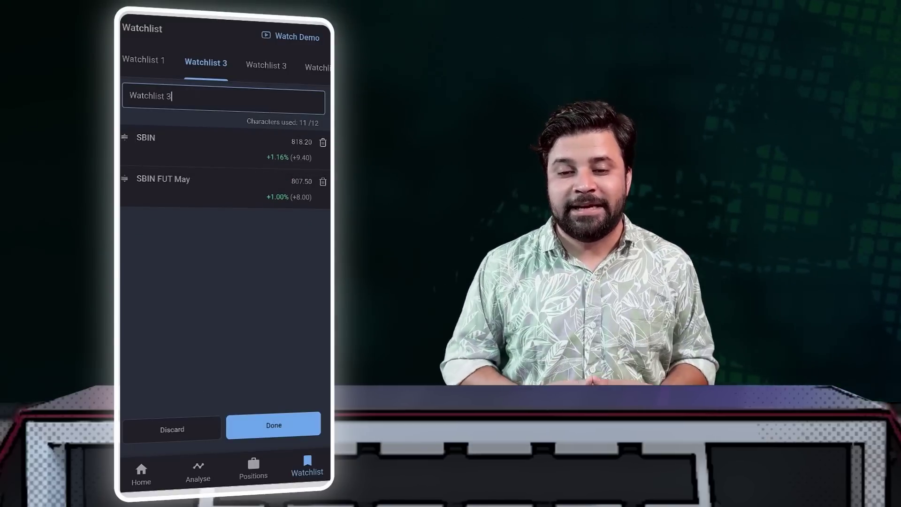
pyautogui.click(224, 99)
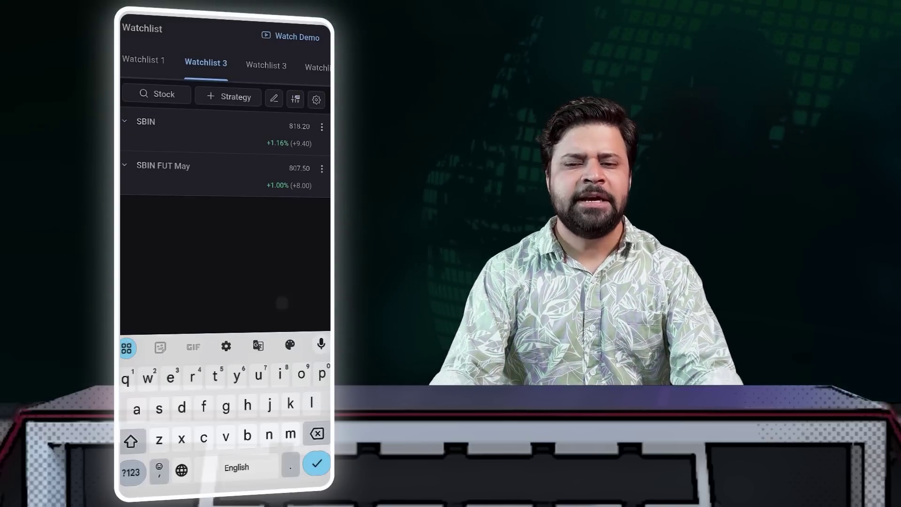